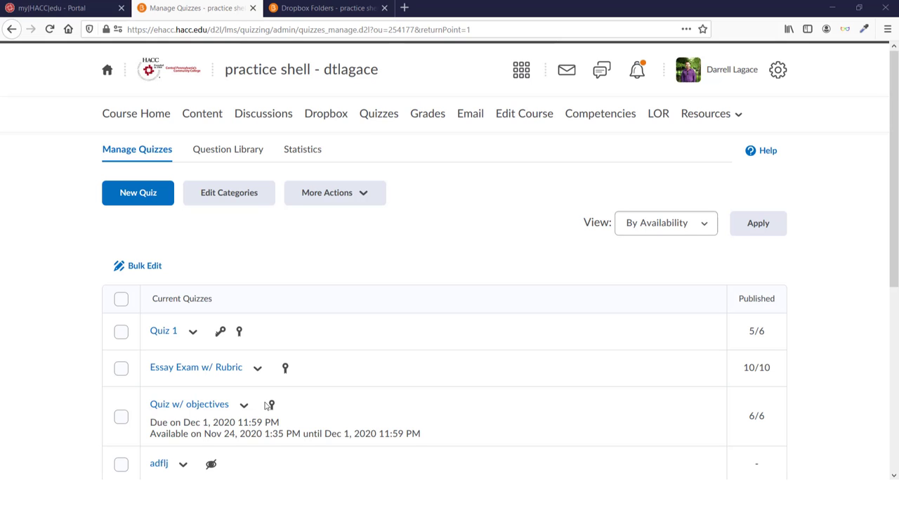
Open the restrictions of "Quiz w/ objectives" for editing and start adding users to its special access.
click(243, 405)
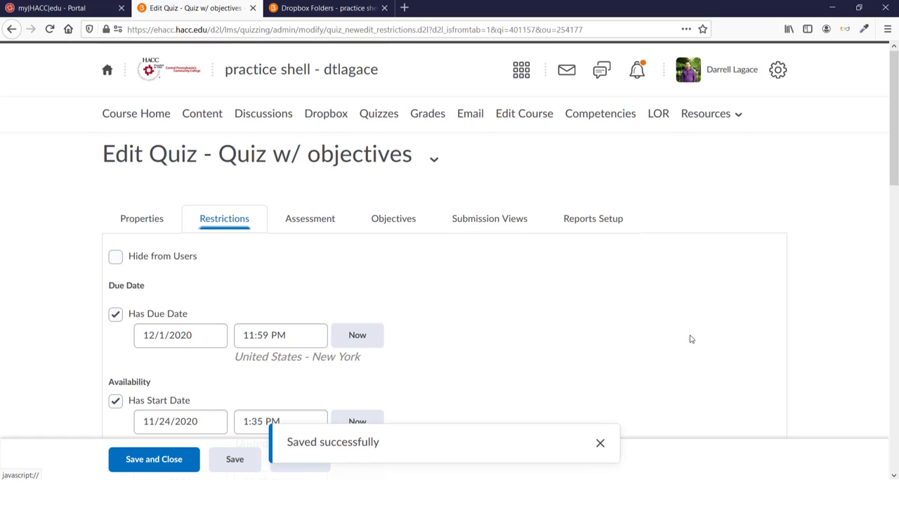
scroll(678, 333, down, 2)
scroll(678, 333, down, 2)
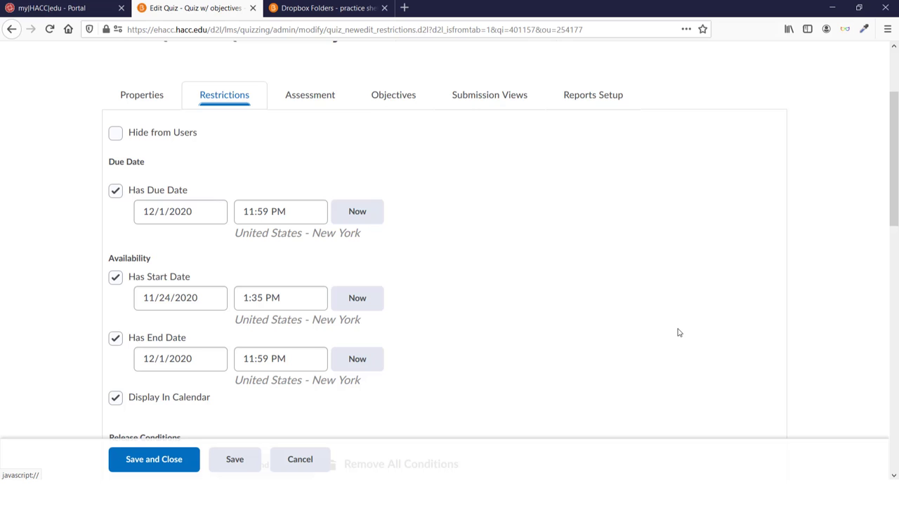
scroll(678, 333, down, 6)
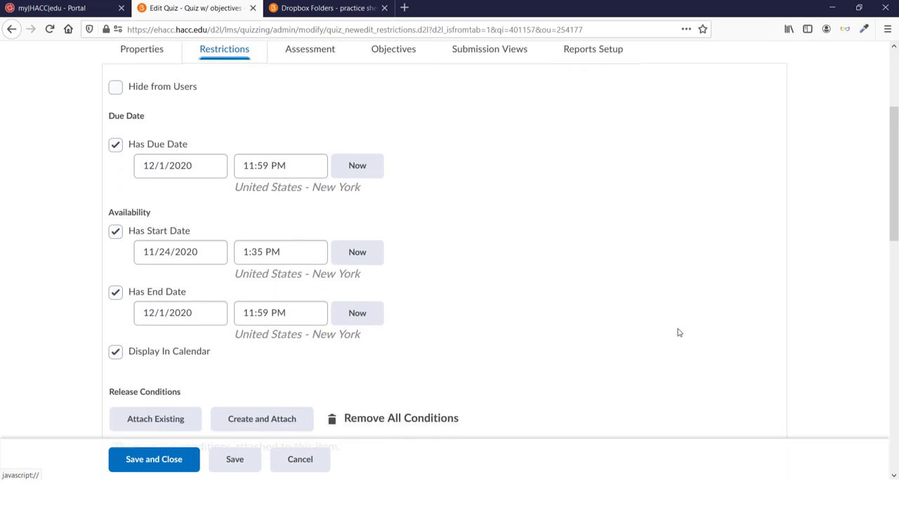
scroll(679, 332, down, 6)
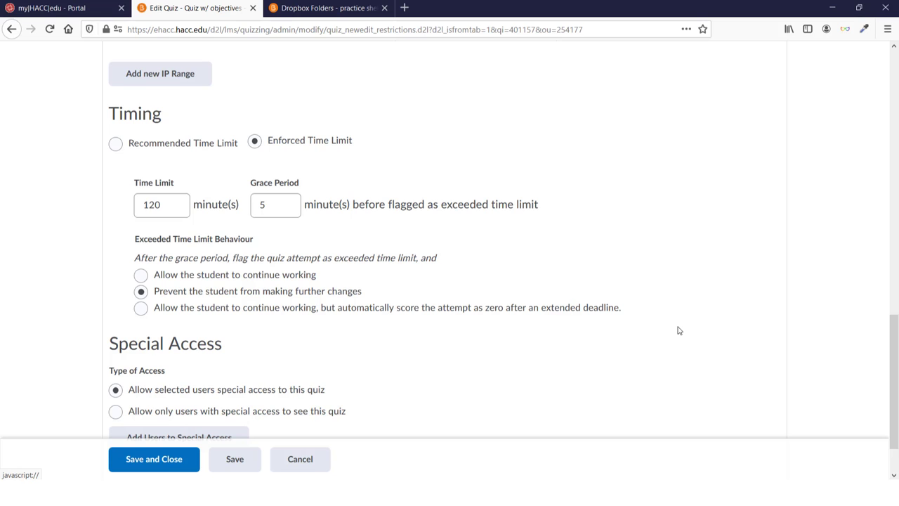
scroll(679, 330, down, 2)
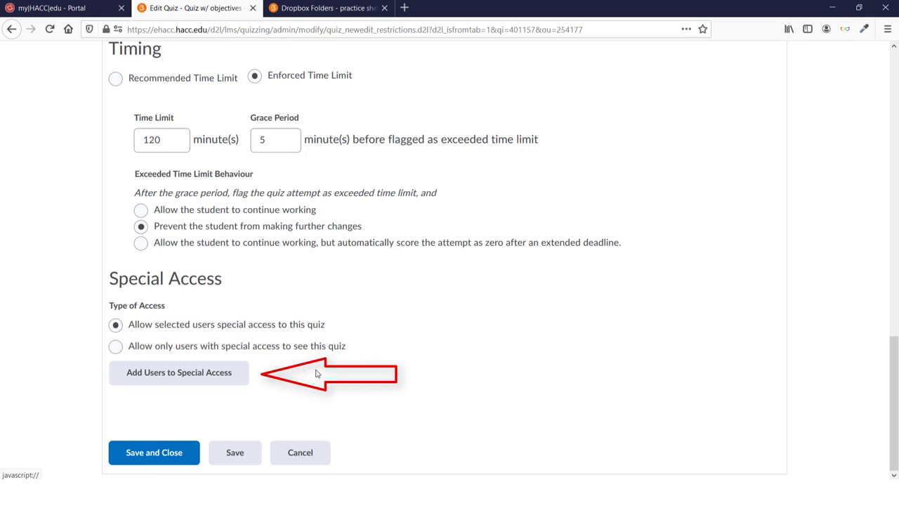
click(193, 378)
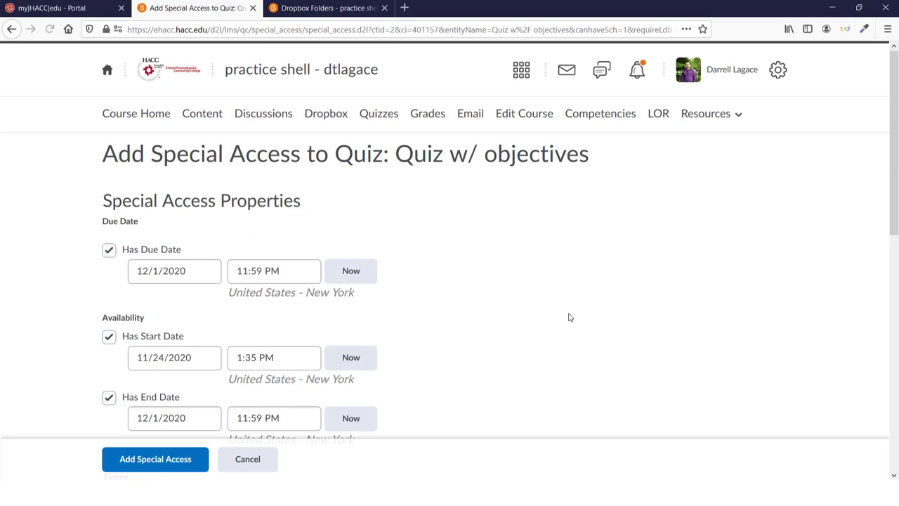
Enforce a time limit of 240 minutes in the special access properties.
scroll(569, 317, down, 2)
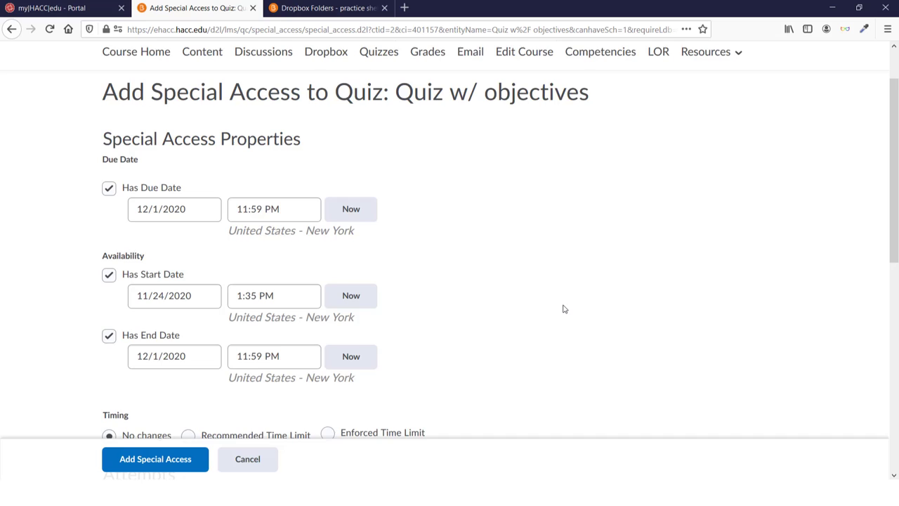
scroll(564, 309, down, 2)
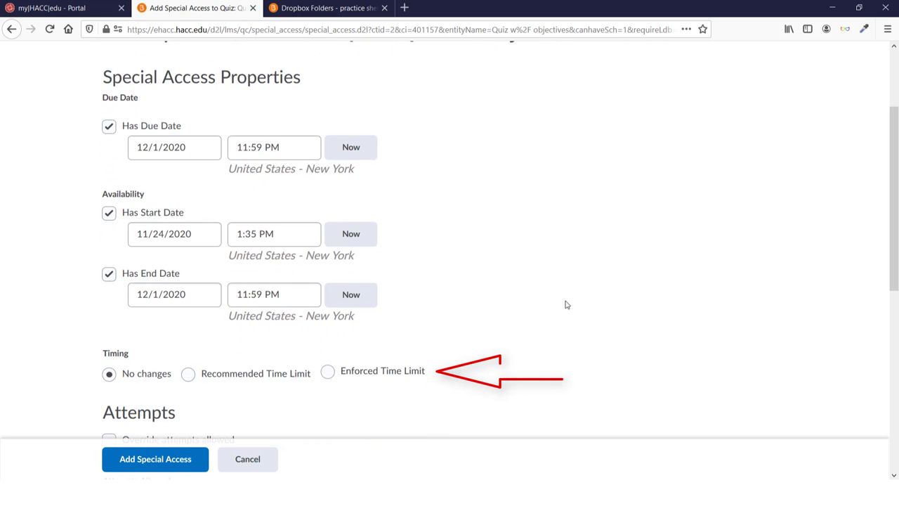
click(327, 373)
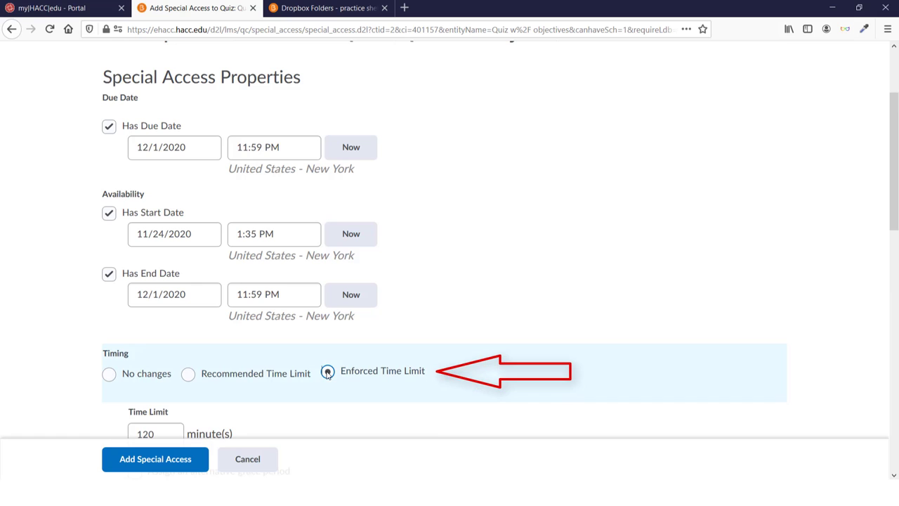
scroll(510, 313, down, 3)
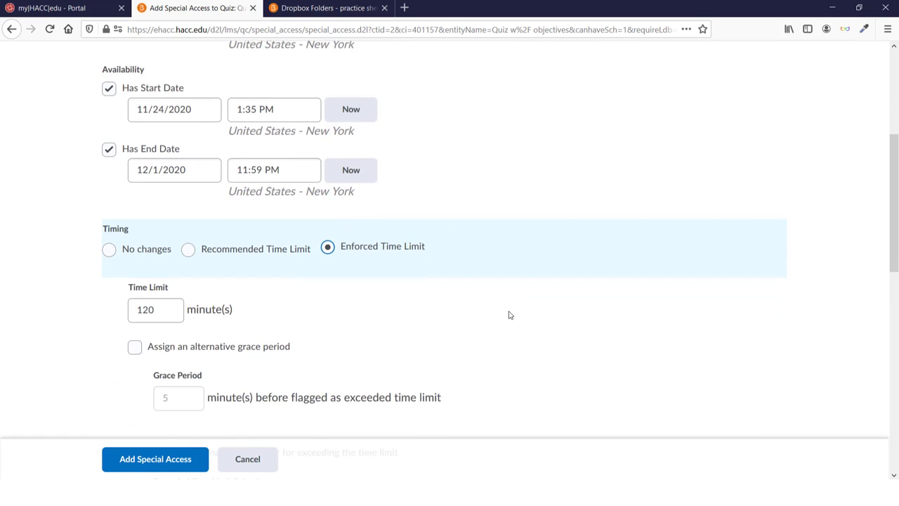
click(174, 249)
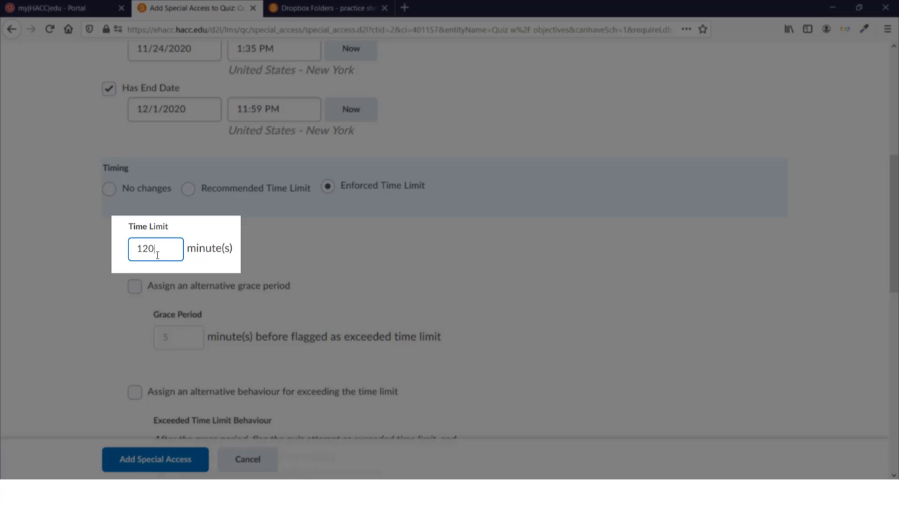
drag(157, 253, 126, 255)
text(240)
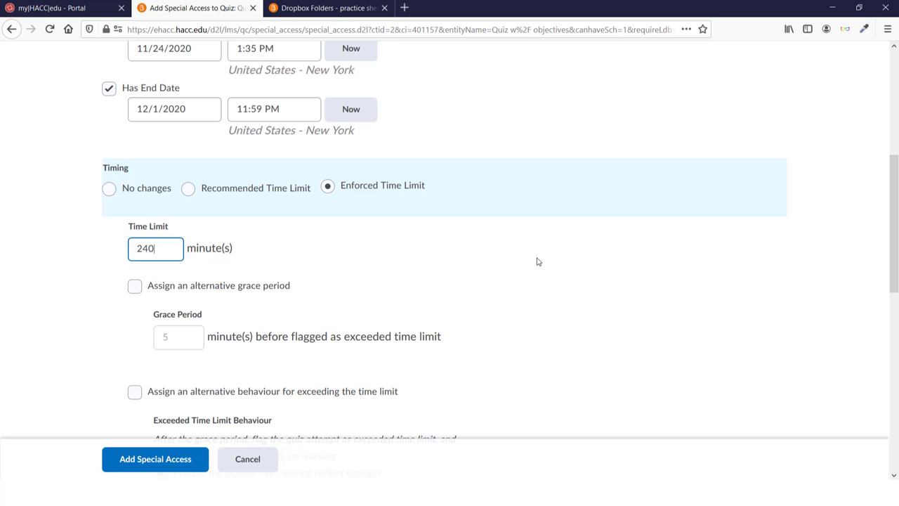
click(537, 261)
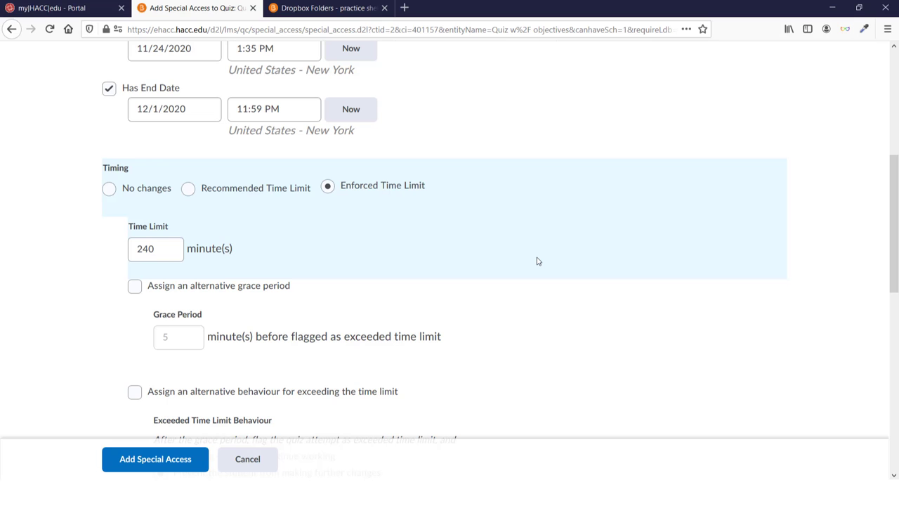
Grant the extended-time special access to the first listed user.
scroll(538, 260, down, 2)
scroll(642, 255, down, 2)
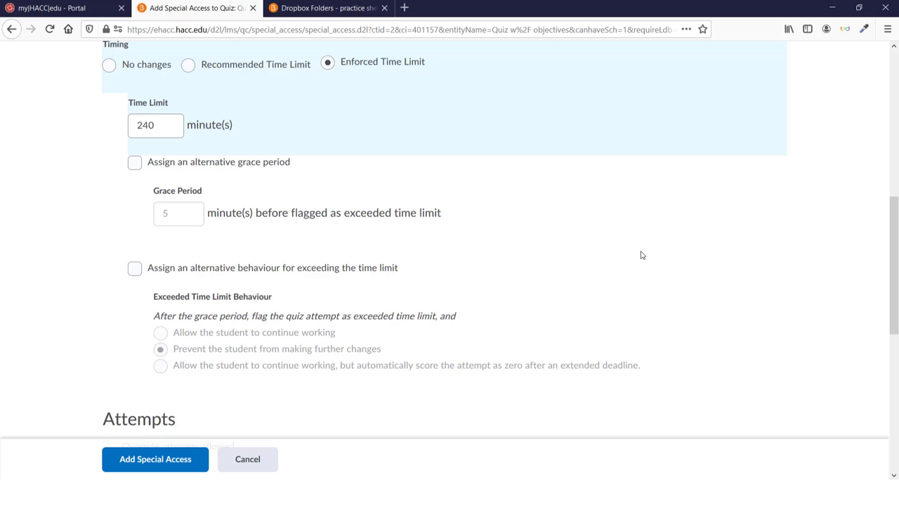
scroll(641, 255, down, 8)
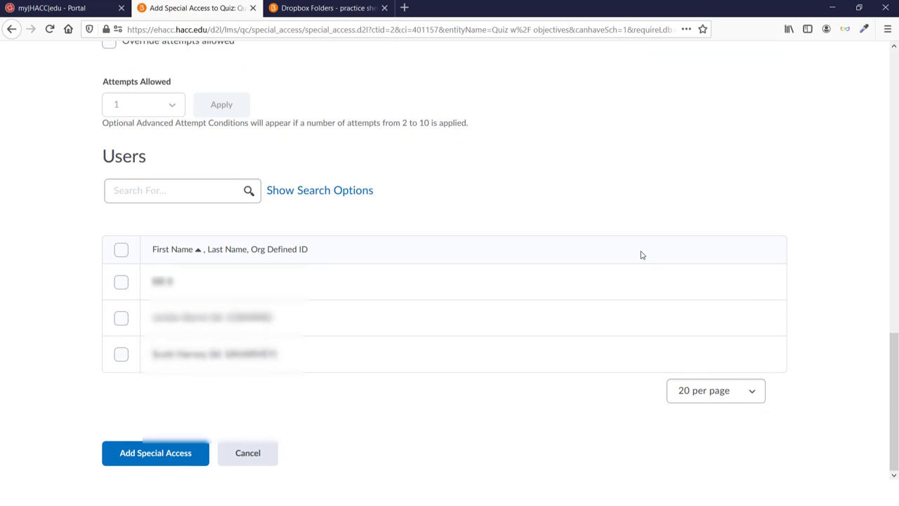
click(120, 281)
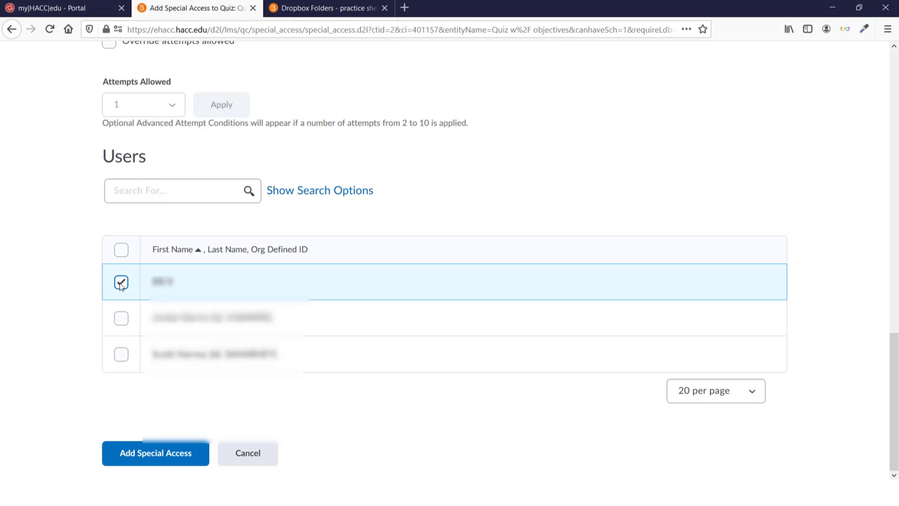
click(168, 461)
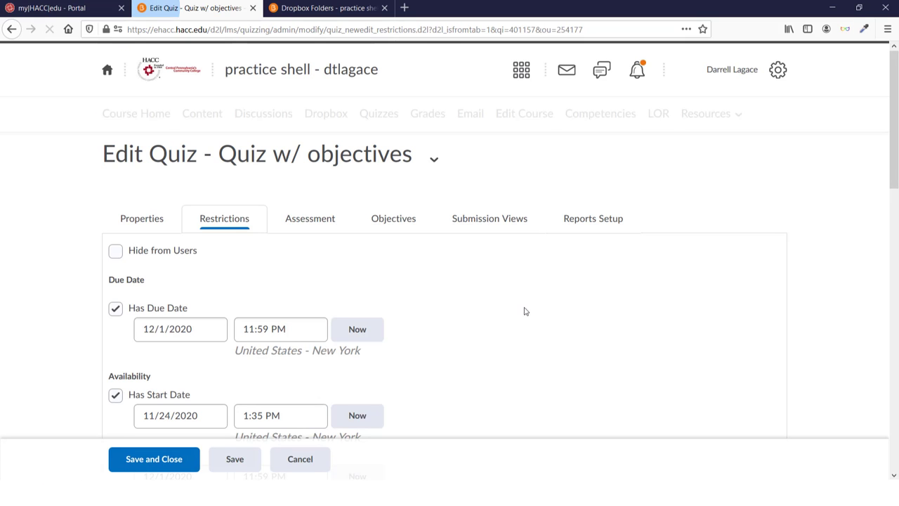
Remove the user's 240-minute special access entry from the quiz restrictions.
scroll(572, 318, down, 12)
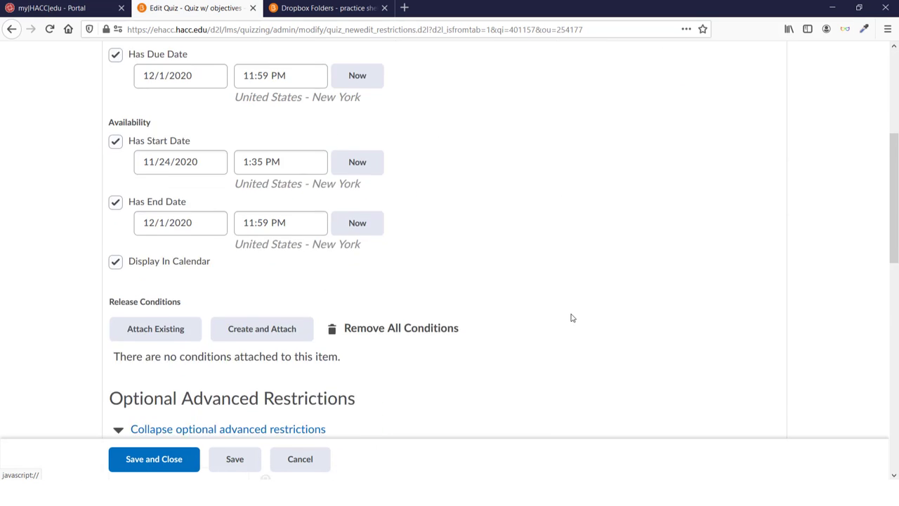
scroll(572, 318, down, 1)
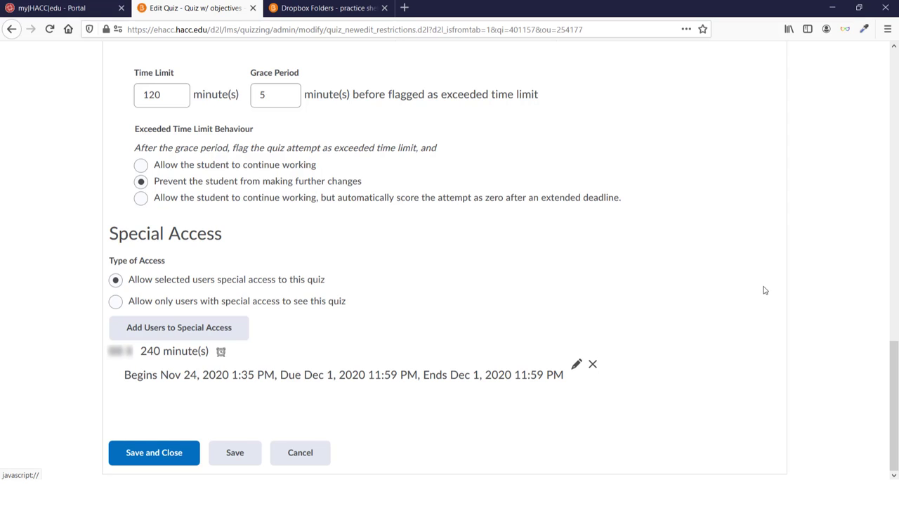
click(592, 364)
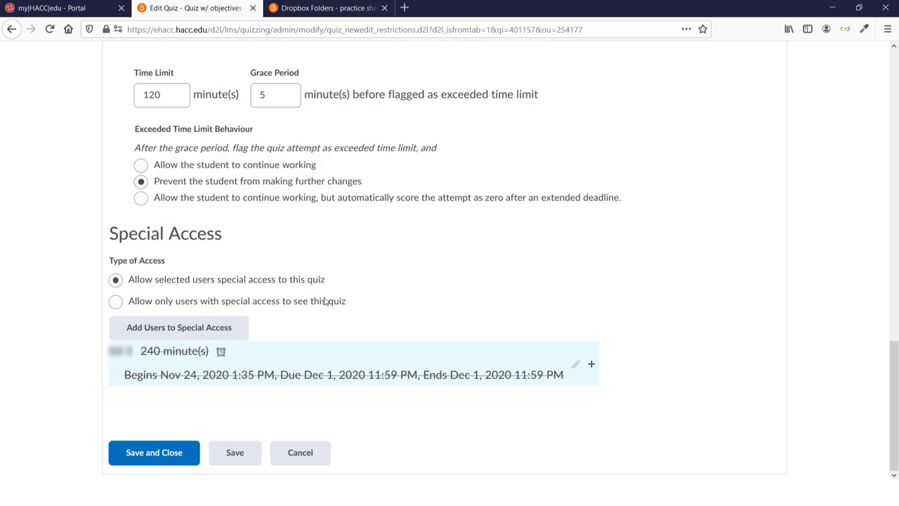
Start a new special access entry with due date 11/29/2020, start date 11/22/2020 and end date 11/29/2020.
click(227, 333)
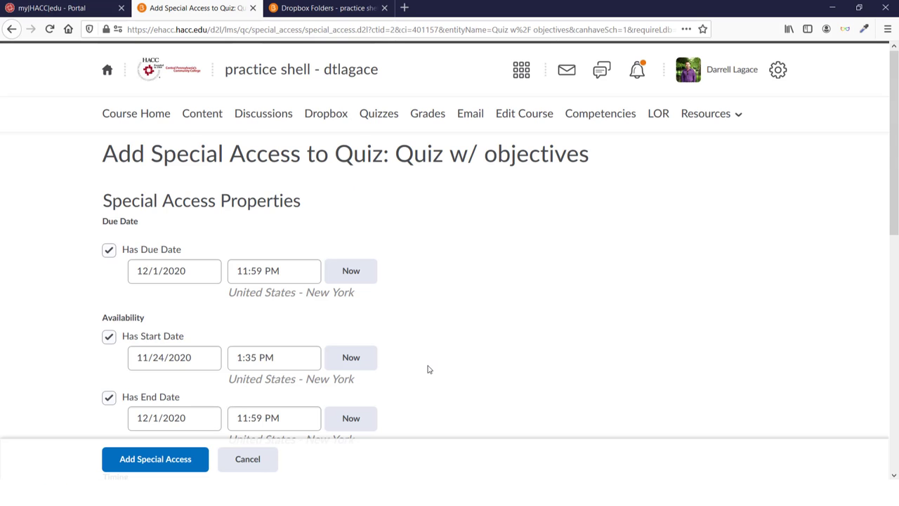
scroll(428, 372, down, 1)
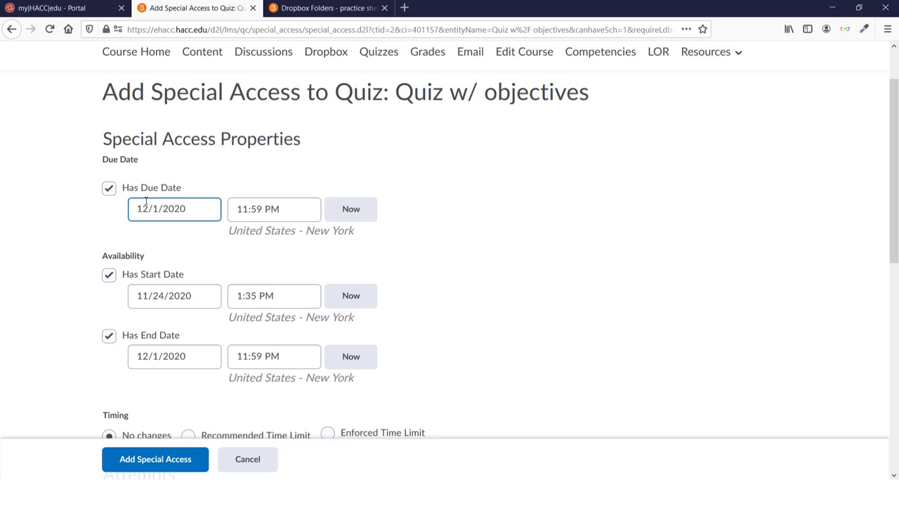
click(191, 208)
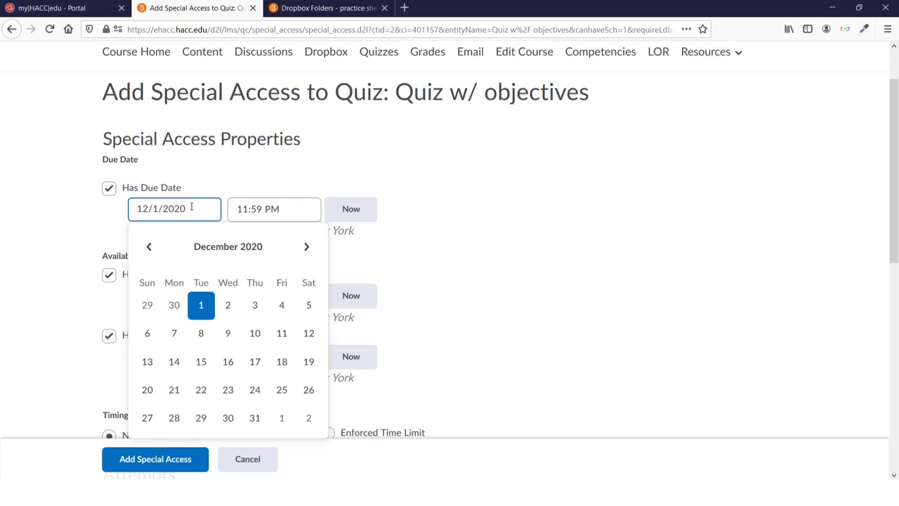
click(147, 305)
click(187, 297)
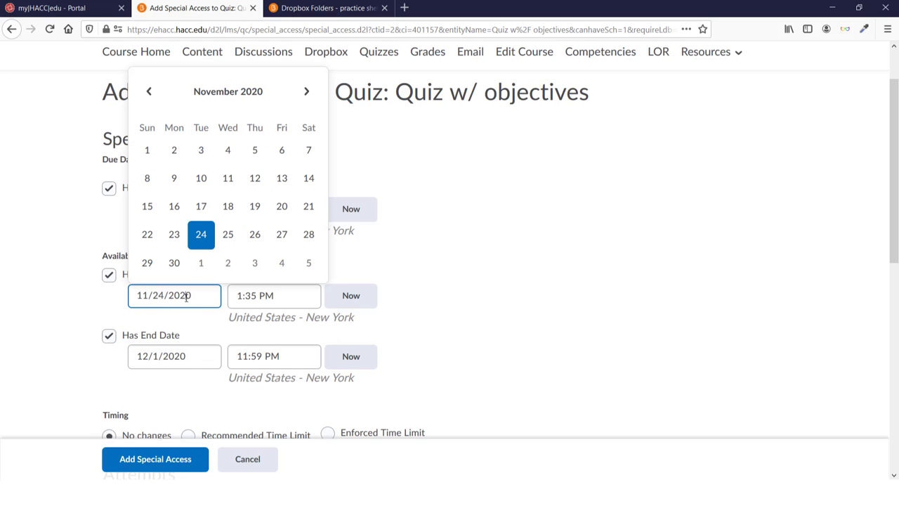
click(146, 236)
click(185, 358)
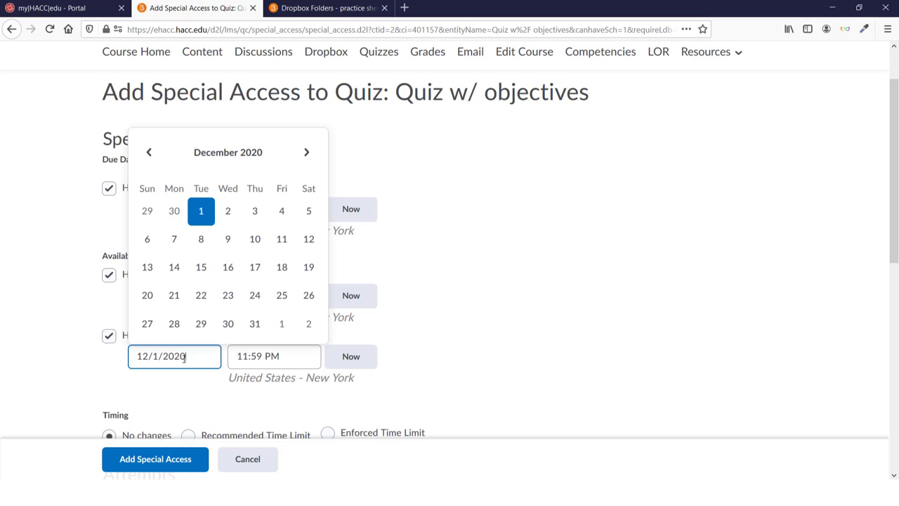
click(148, 213)
Assign the special access with the earlier dates to the first listed user.
scroll(567, 295, down, 3)
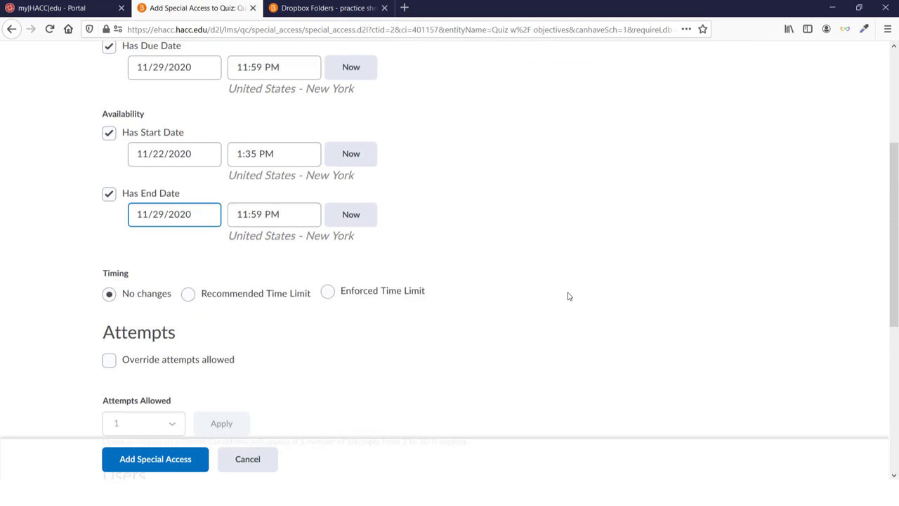
scroll(339, 375, down, 4)
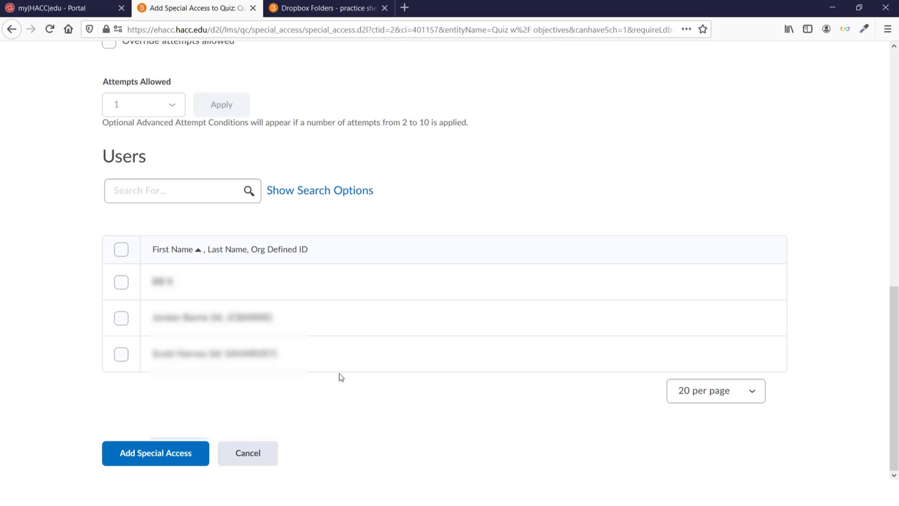
click(120, 283)
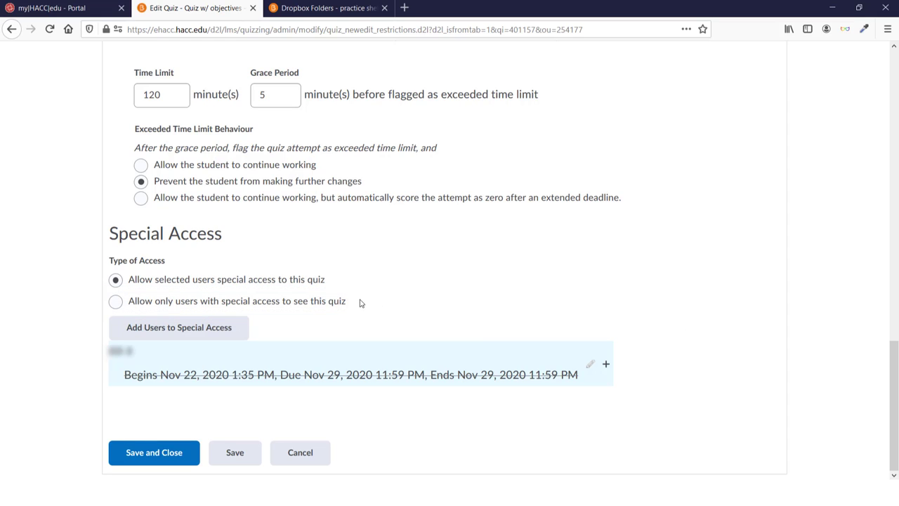
Allow only users with special access to see the quiz, and start adding another special access entry.
click(116, 302)
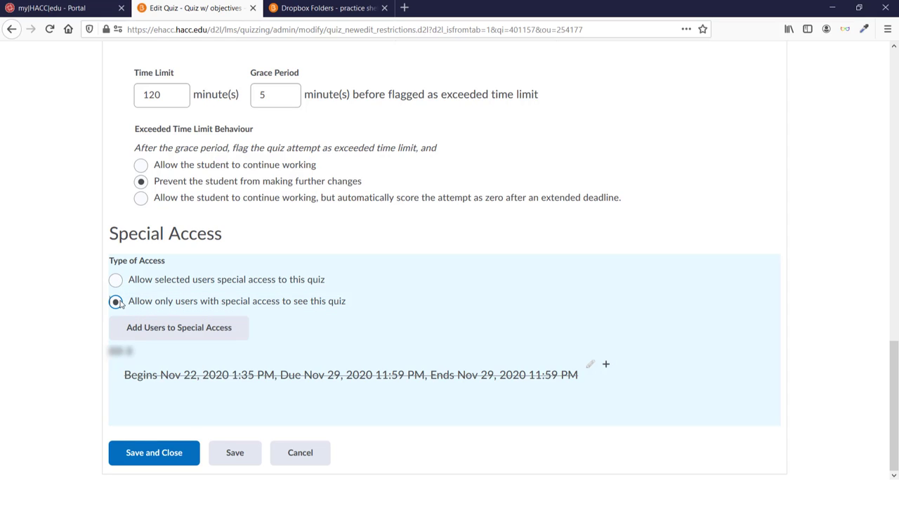
click(164, 329)
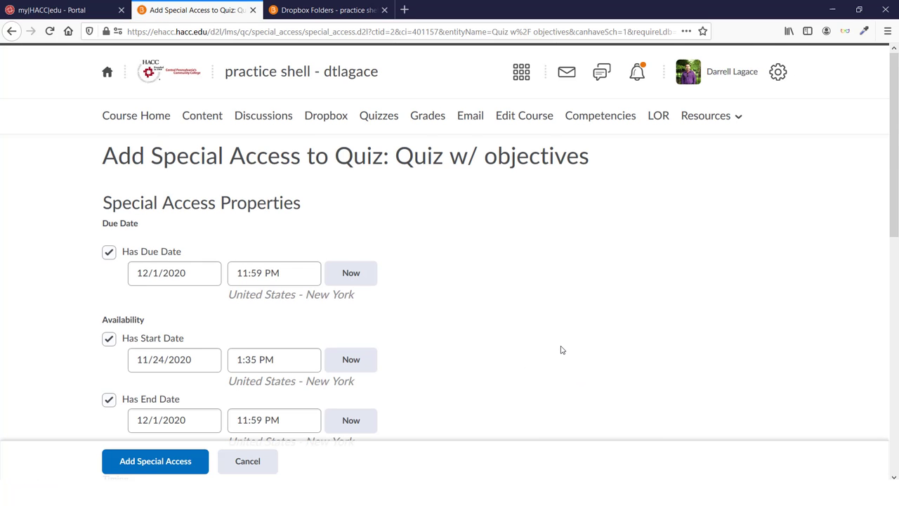
Set the special access due date and end date to 12/17/2020 and select the first listed user for it.
scroll(560, 349, down, 3)
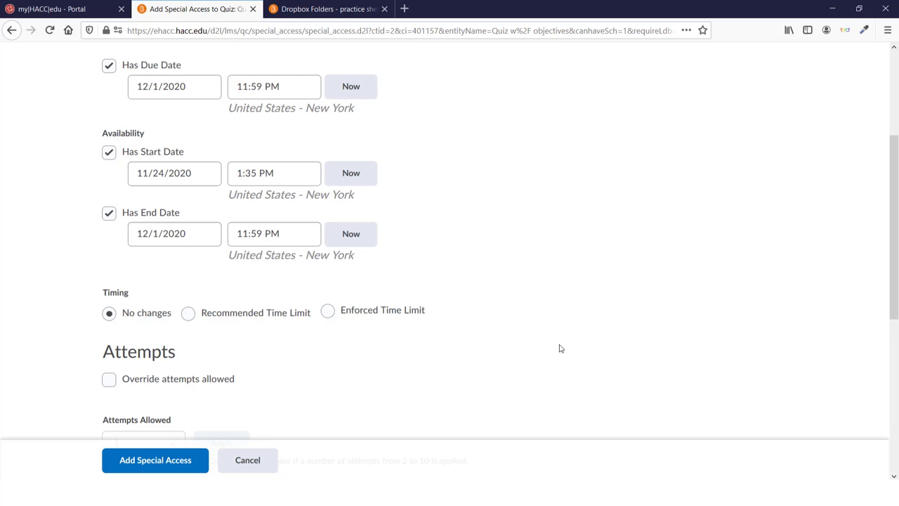
click(165, 87)
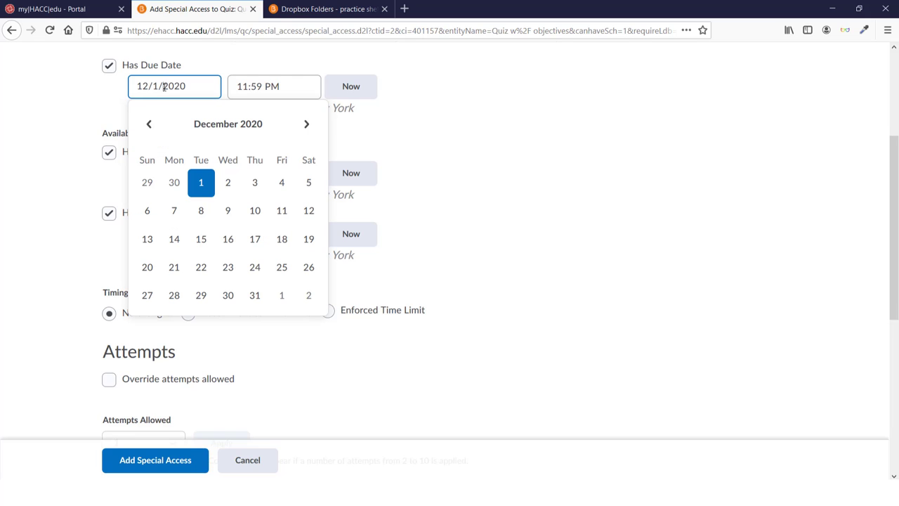
click(256, 242)
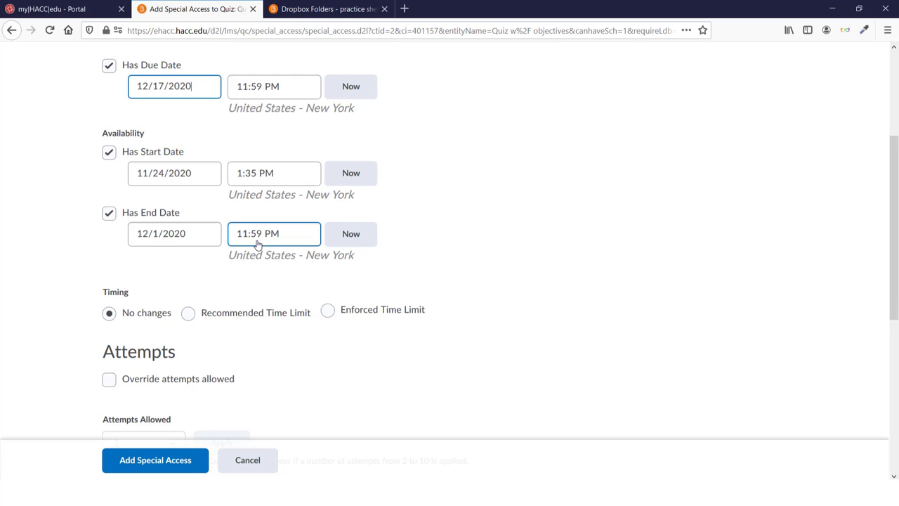
click(200, 234)
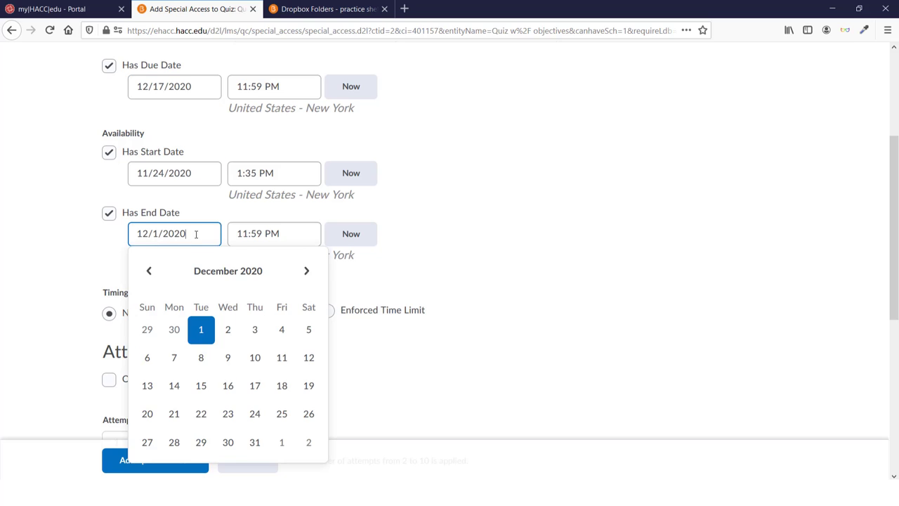
click(265, 388)
scroll(307, 325, down, 5)
click(121, 282)
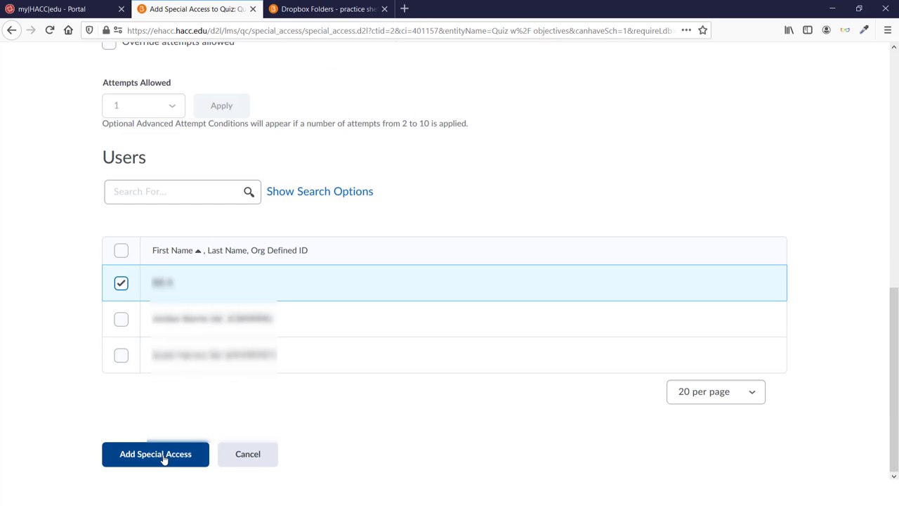
Open the Presentation assignment dropbox folder for editing and go through its restrictions, including the availability dates and special access options.
click(321, 8)
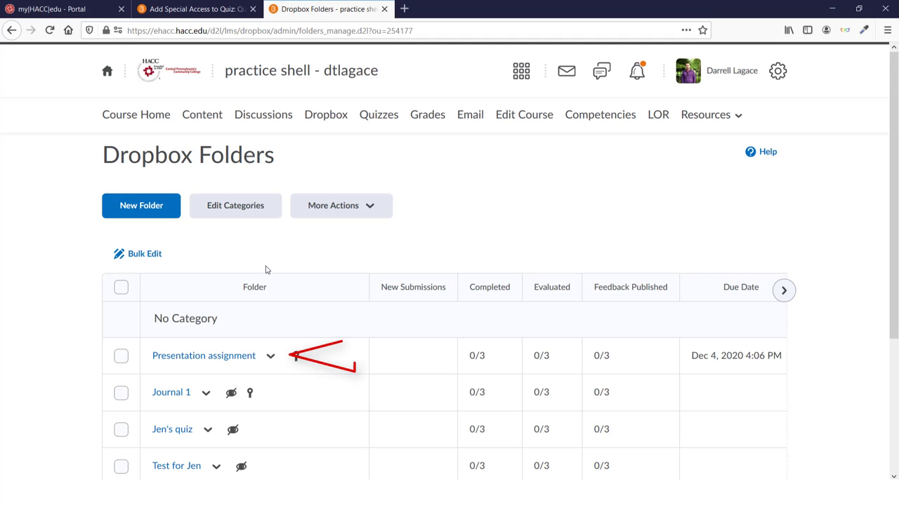
click(269, 355)
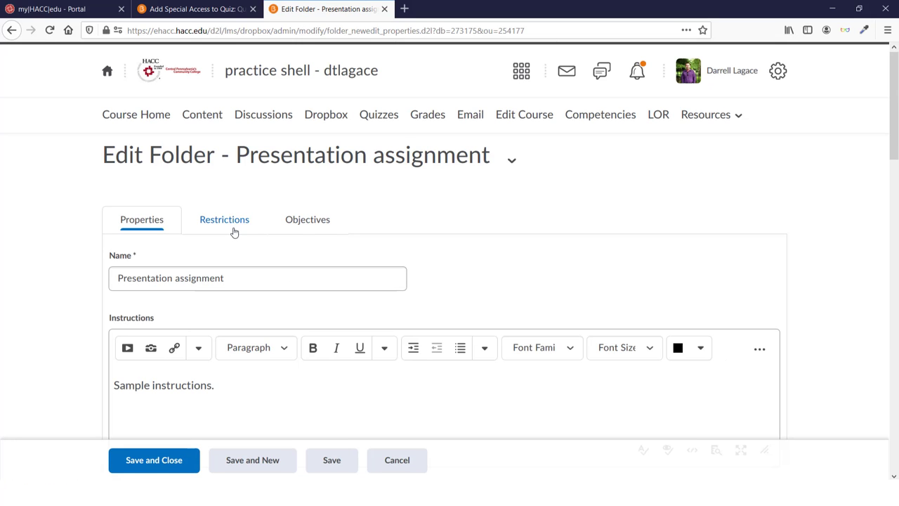
click(232, 226)
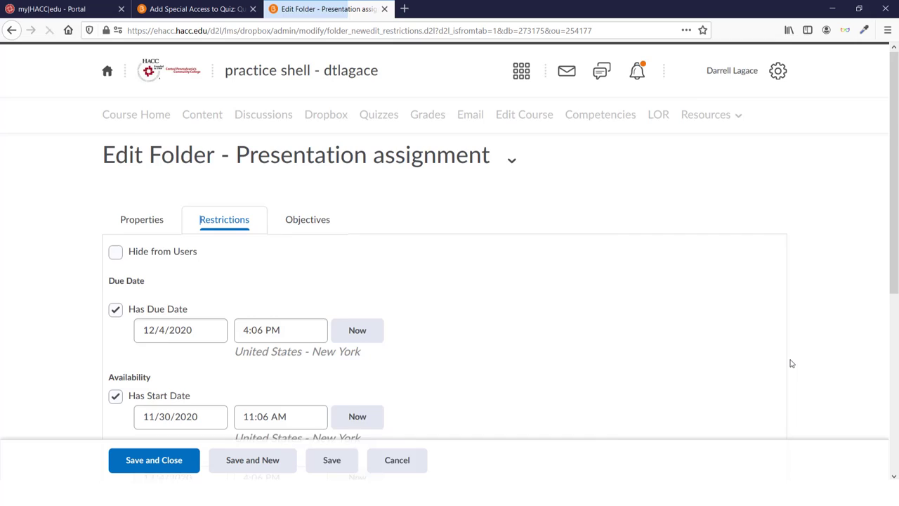
scroll(783, 364, down, 5)
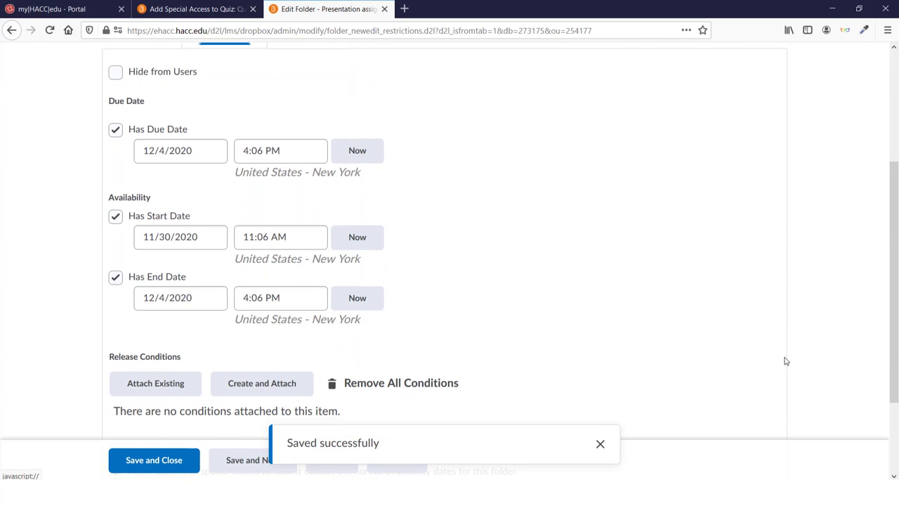
scroll(787, 361, down, 3)
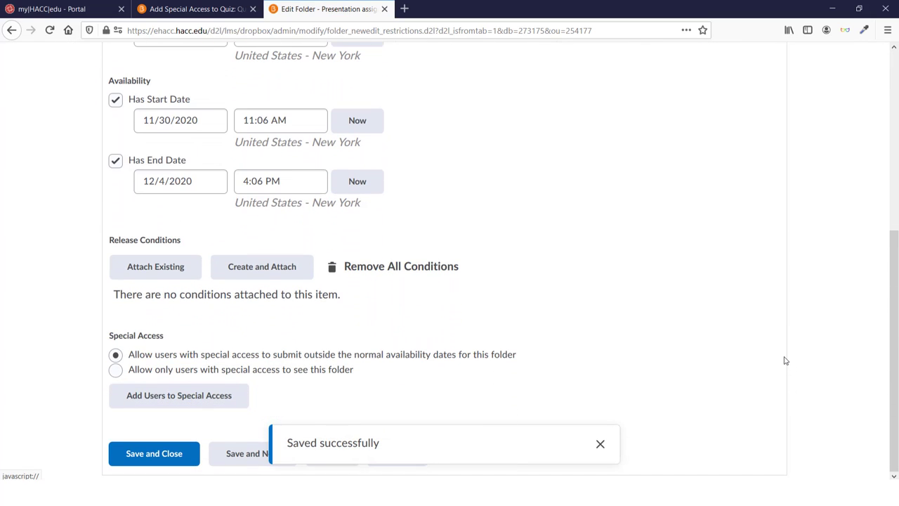
scroll(785, 361, up, 3)
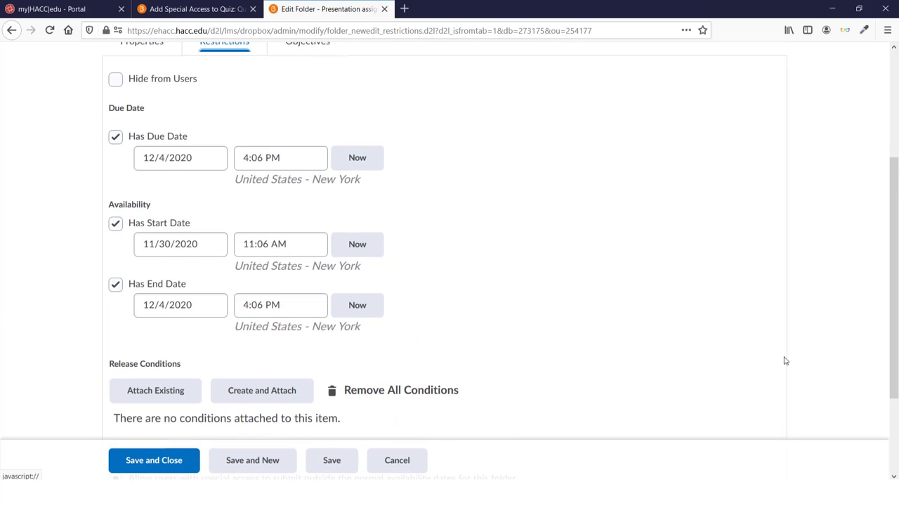